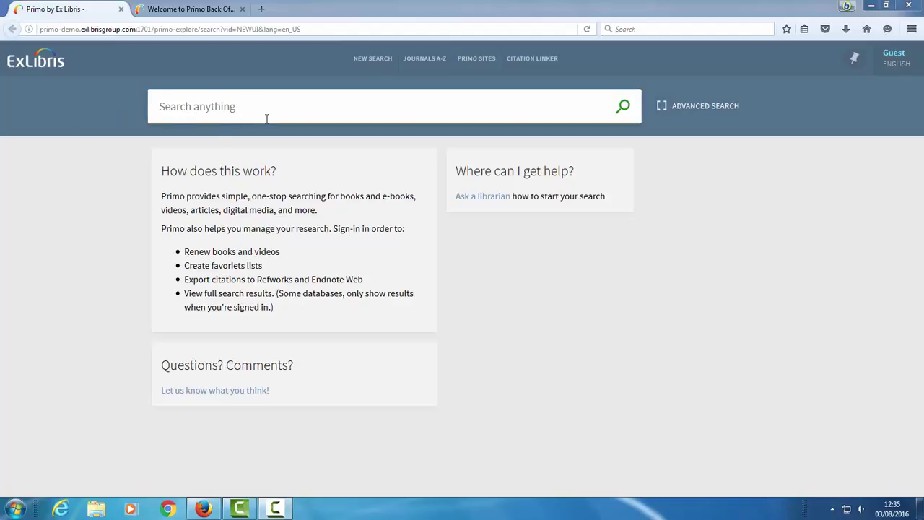
Open the Inspector and pick the prm-search-bar element on the Primo page.
right_click(92, 102)
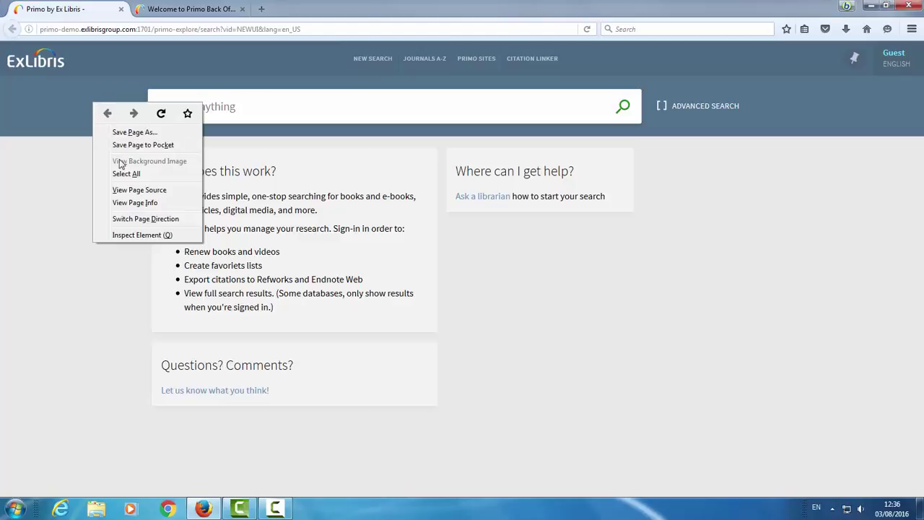
left_click(151, 235)
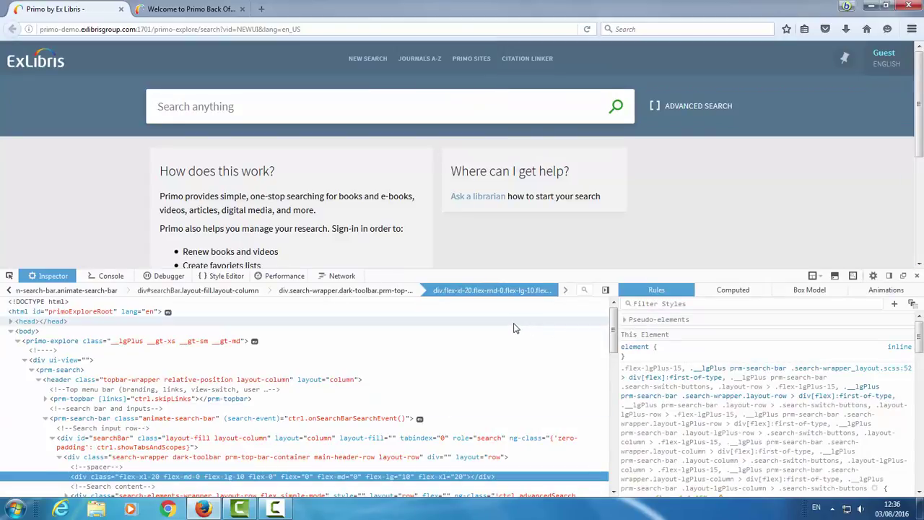
left_click(9, 277)
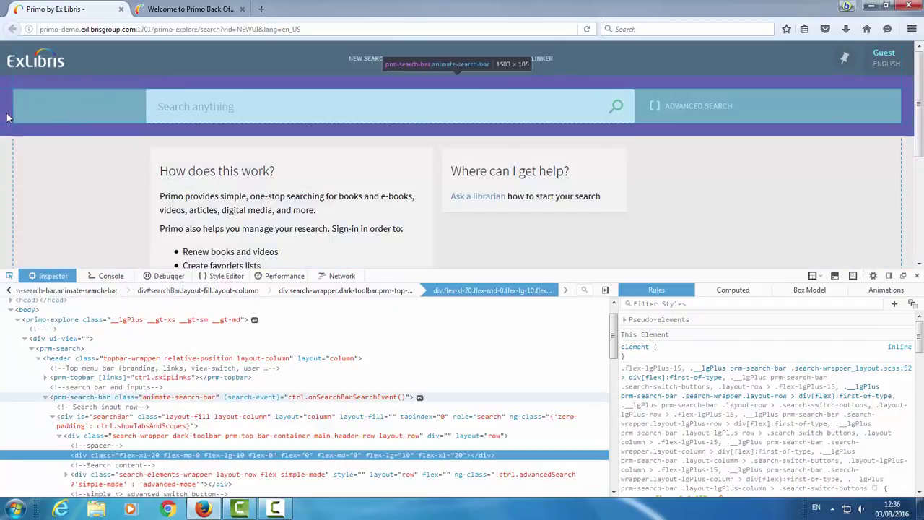
left_click(5, 117)
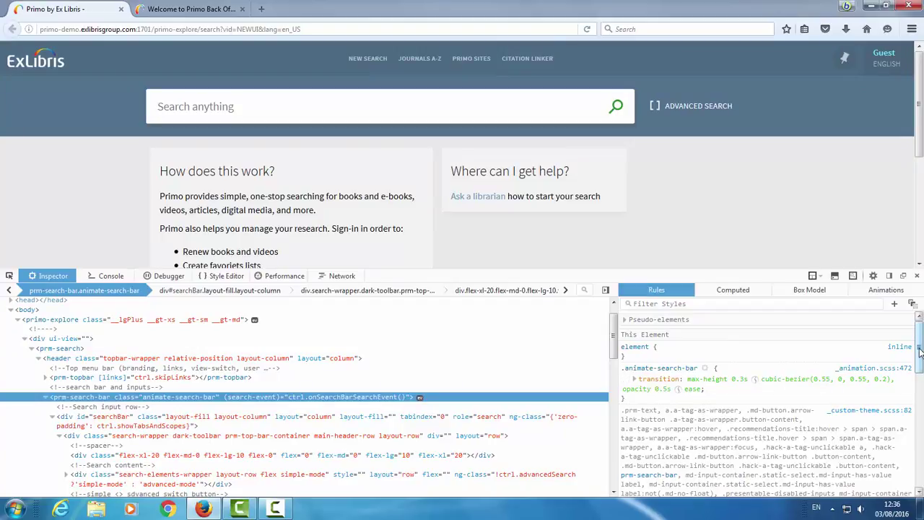
Preview the search bar with background-color #000, then reload the page to restore #53738C.
left_click_drag(920, 352, 921, 444)
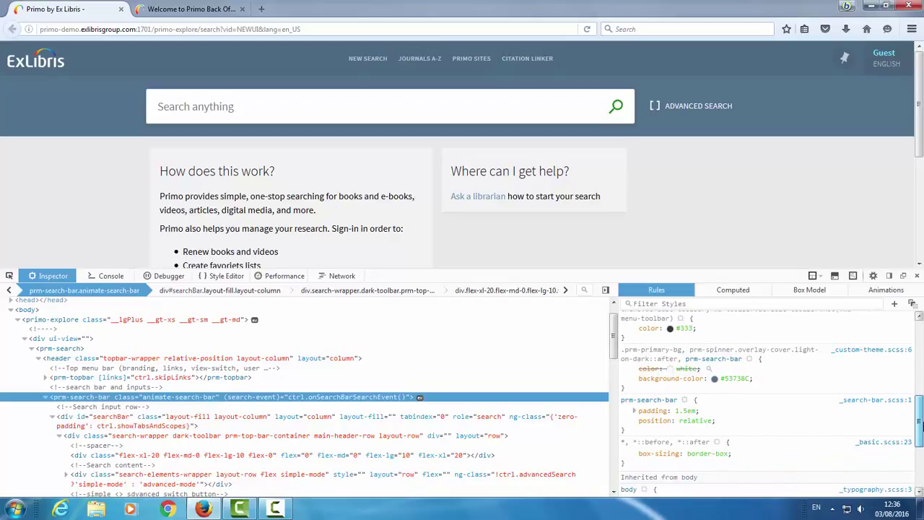
left_click(626, 379)
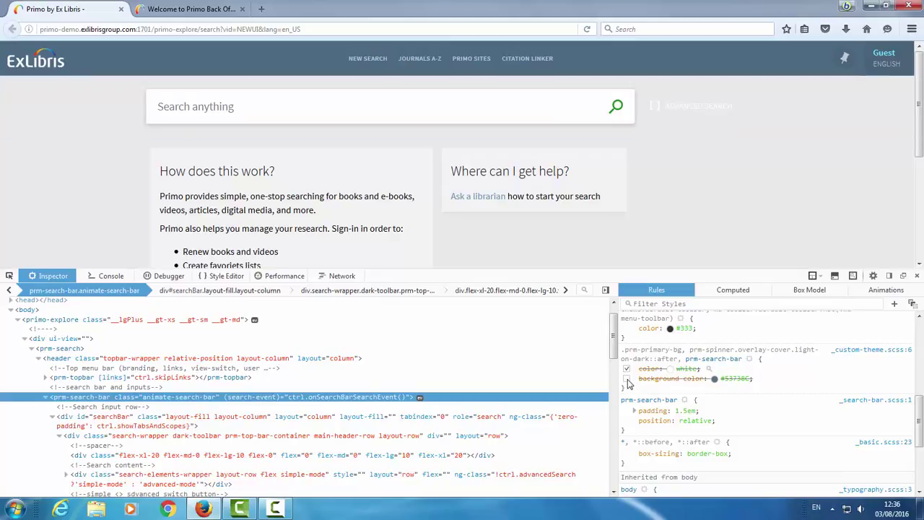
left_click(626, 378)
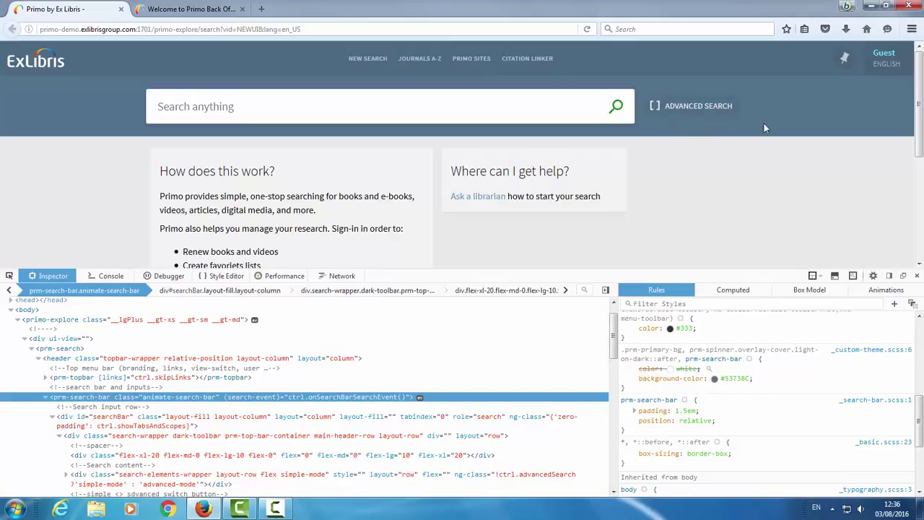
left_click(727, 378)
left_click(721, 378)
left_click_drag(716, 379, 740, 376)
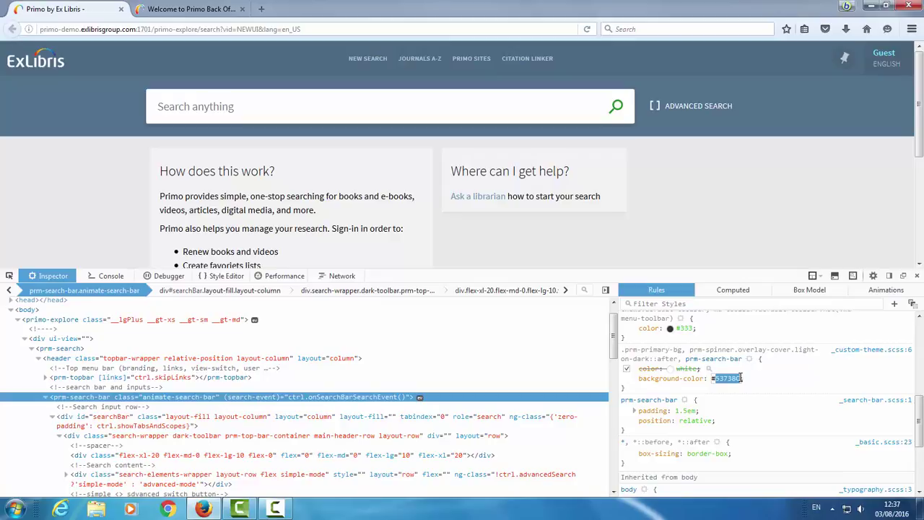
type("000")
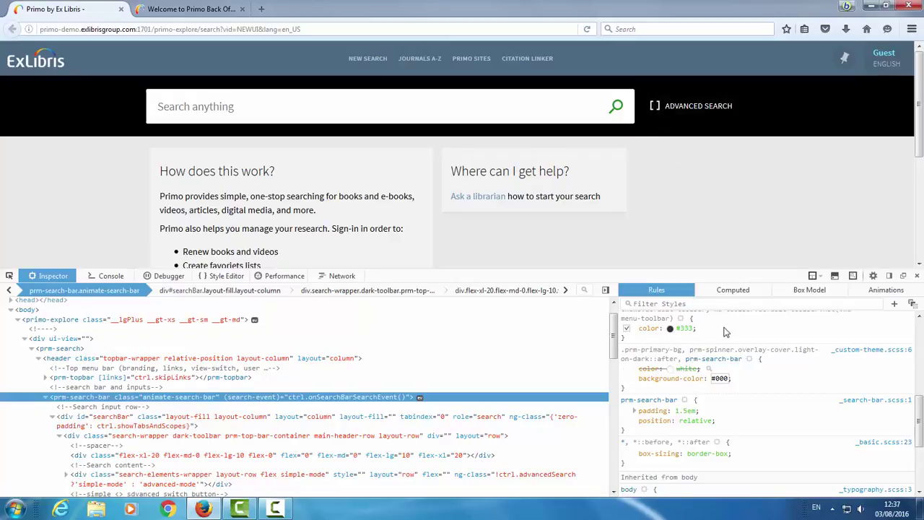
left_click(627, 368)
left_click(676, 227)
key("F5")
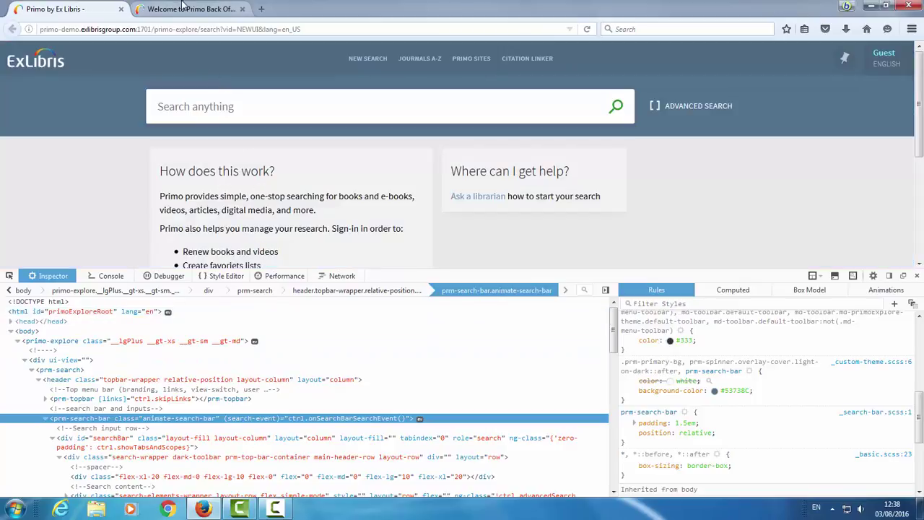
In Back Office, open the Customization Manager and select the NEWUI view.
left_click(184, 7)
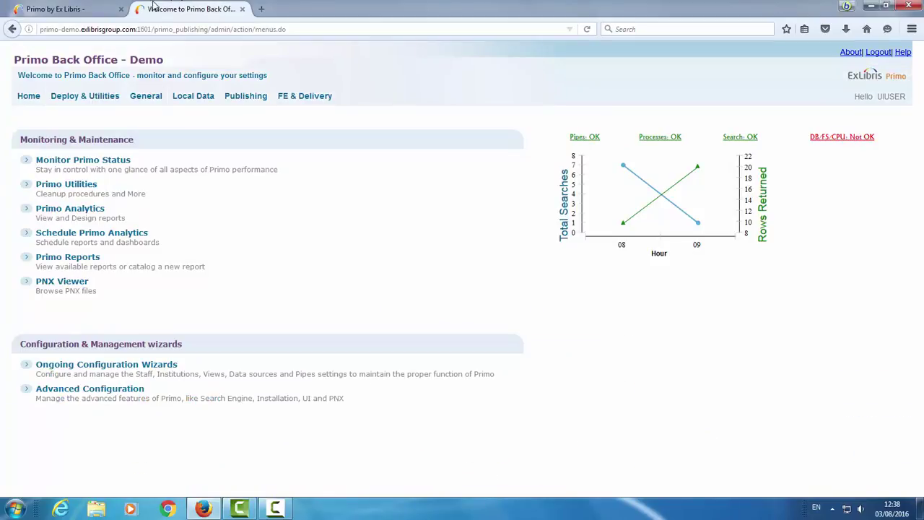
mouse_move(94, 102)
left_click(103, 154)
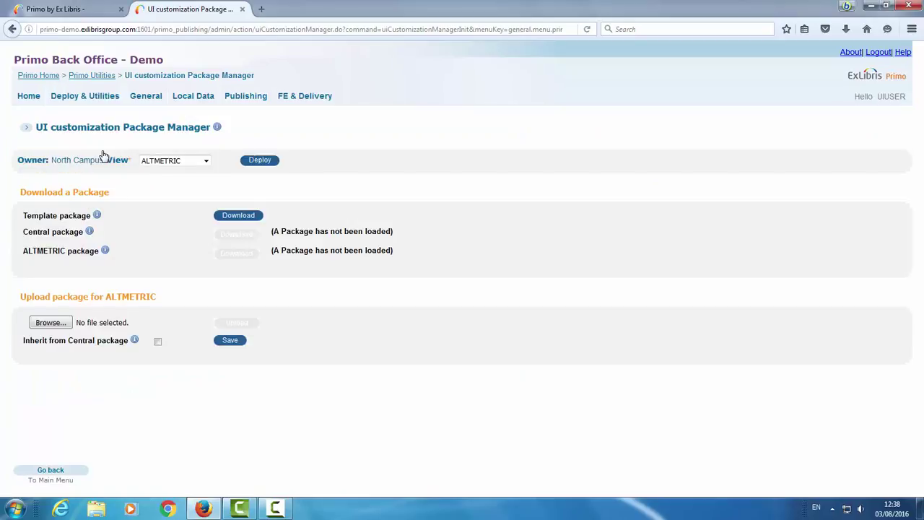
left_click(207, 161)
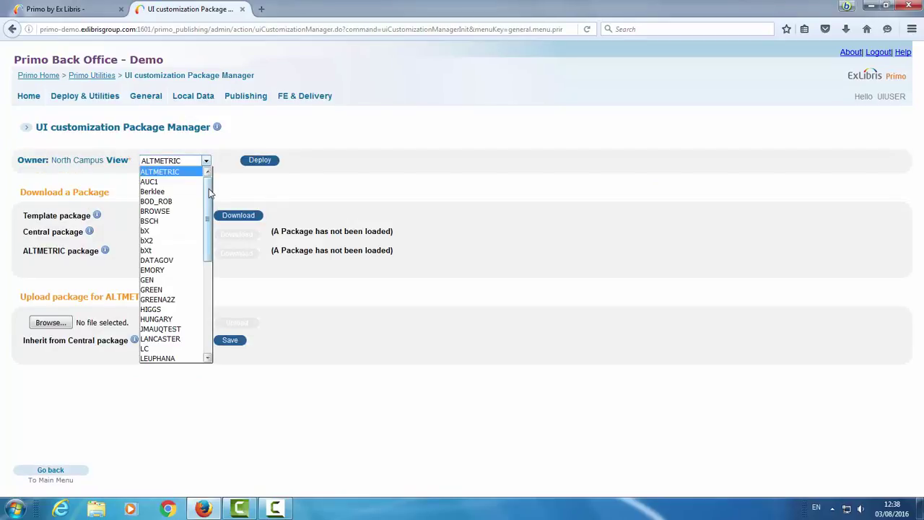
left_click_drag(209, 189, 209, 263)
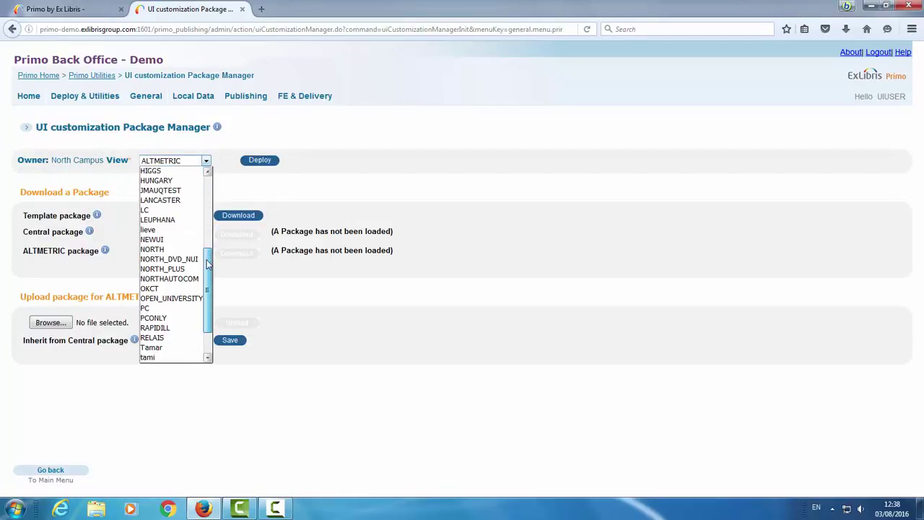
left_click(153, 239)
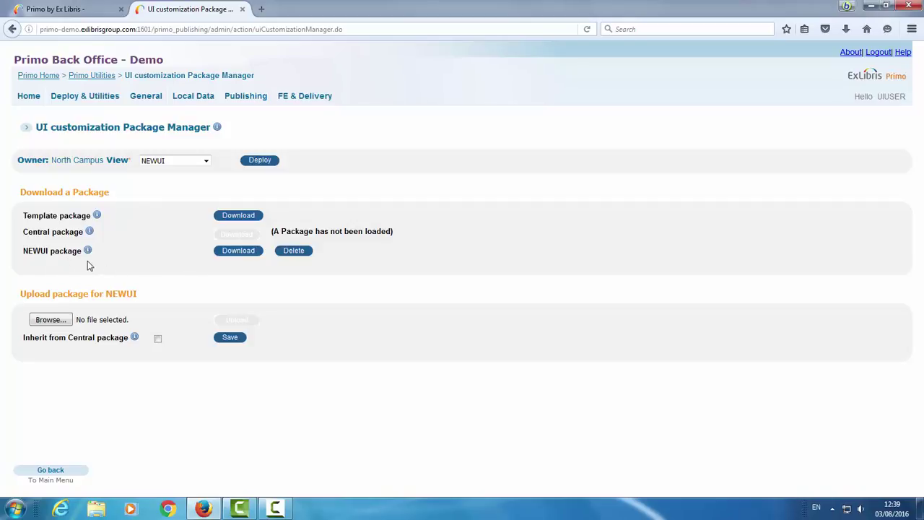
Download the NEWUI package as NEWUI.zip and show it in its Downloads folder.
left_click(239, 254)
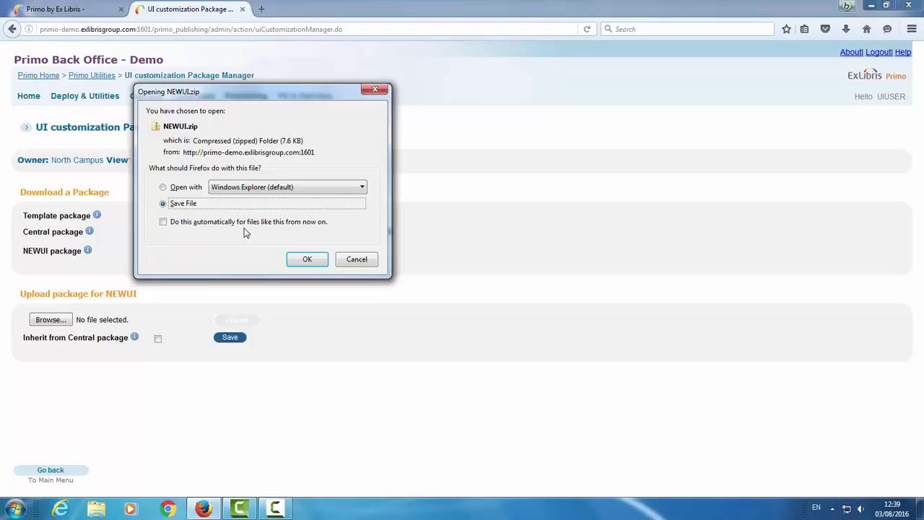
left_click(304, 258)
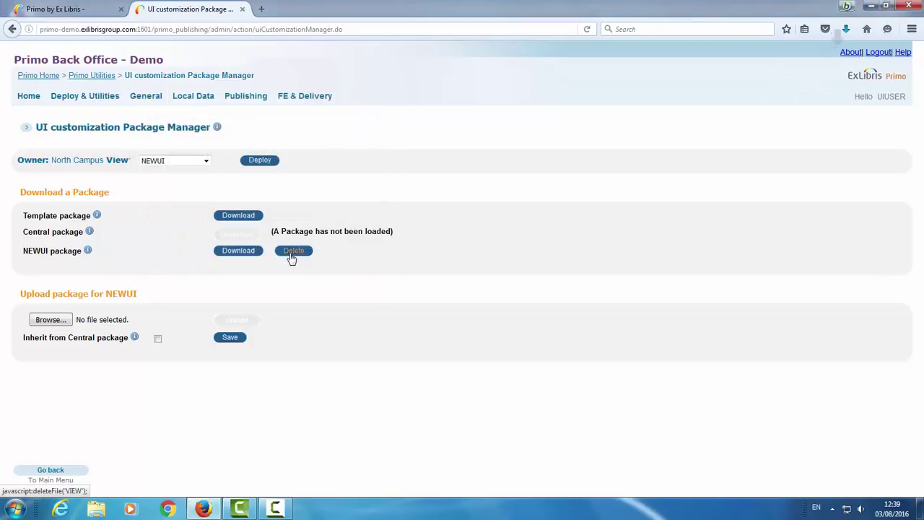
left_click(846, 29)
left_click(841, 72)
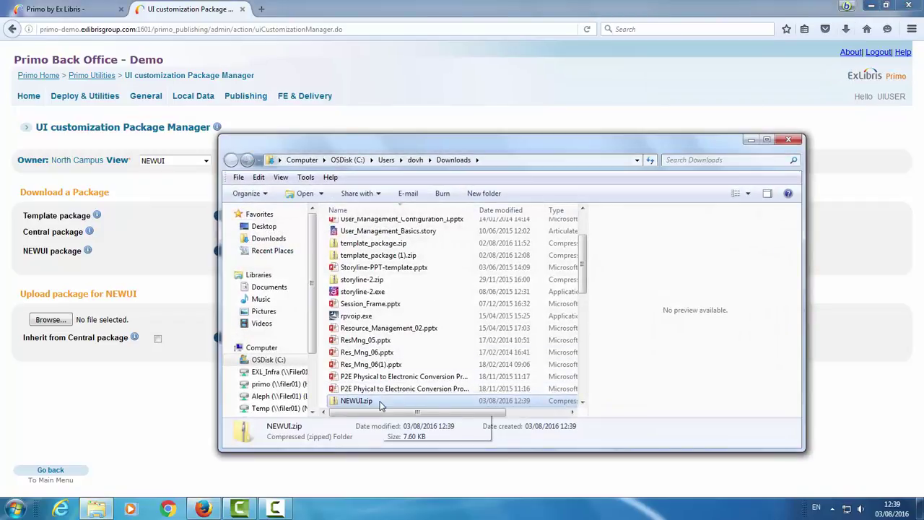
Paste NEWUI.zip onto the desktop.
left_click(873, 8)
left_click(871, 7)
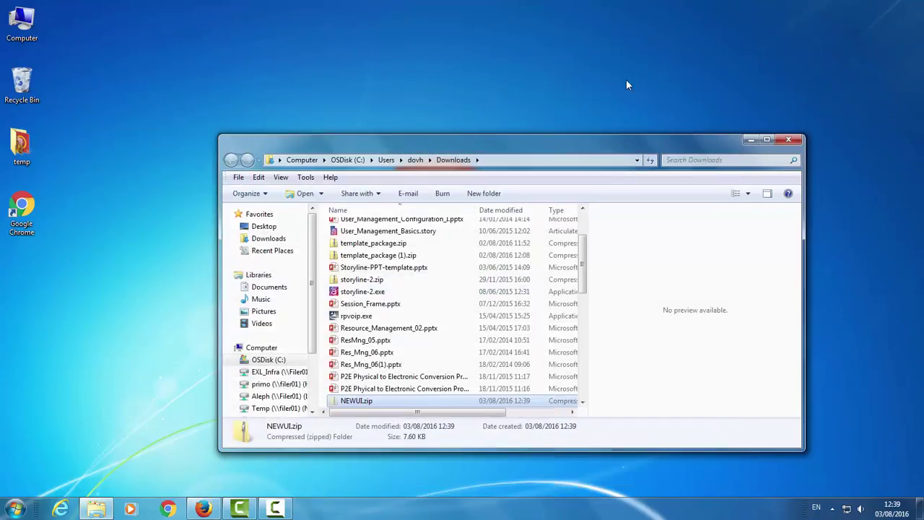
right_click(223, 92)
left_click(268, 139)
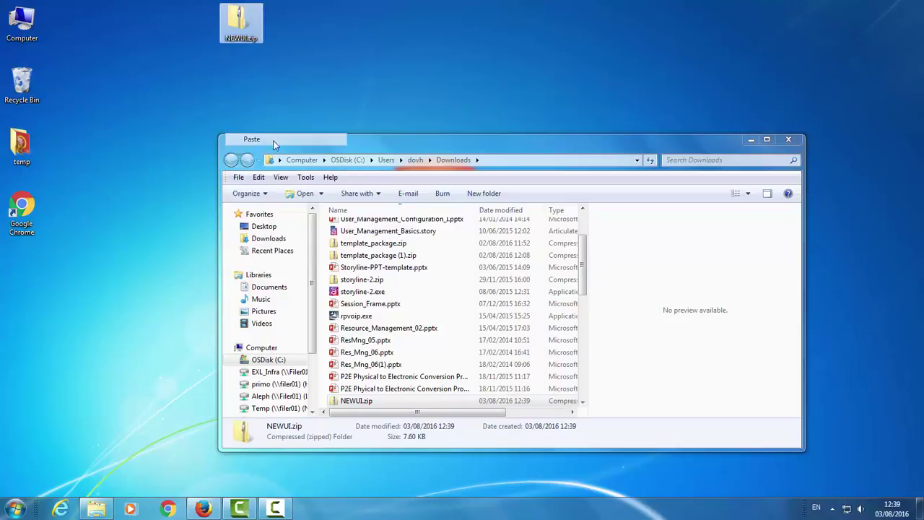
left_click(781, 142)
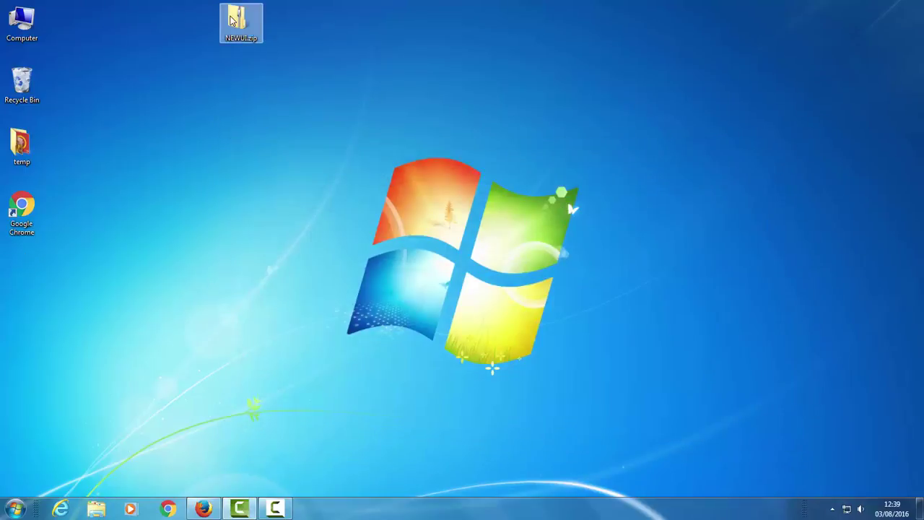
left_click_drag(262, 36, 263, 224)
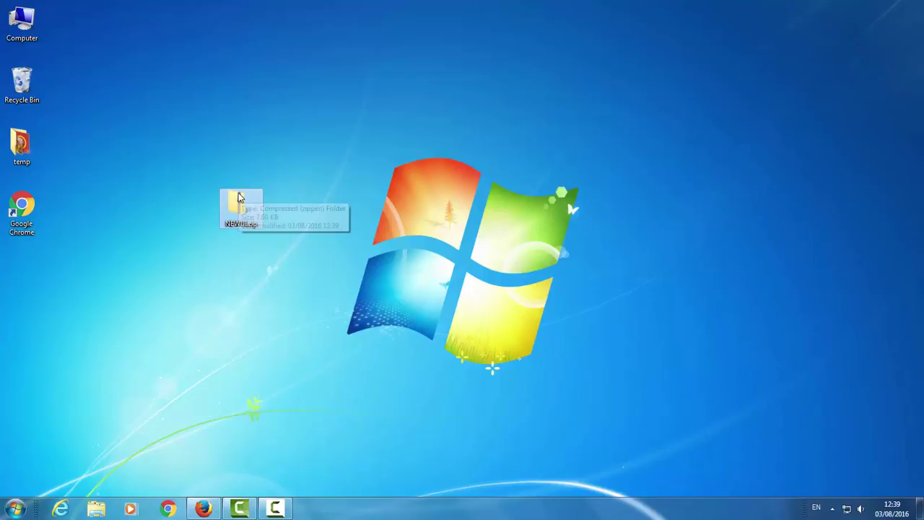
Extract NEWUI.zip to a NEWUI folder and preview css/custom1.css.
right_click(233, 202)
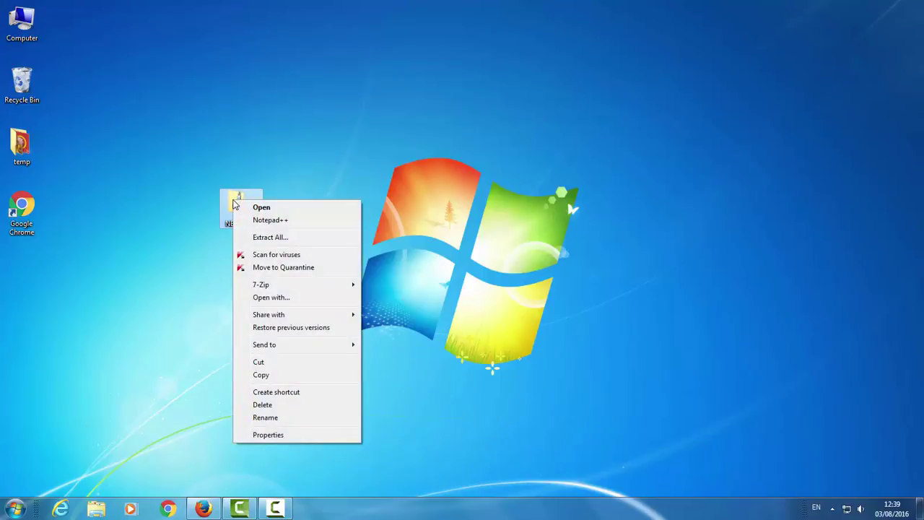
left_click(273, 237)
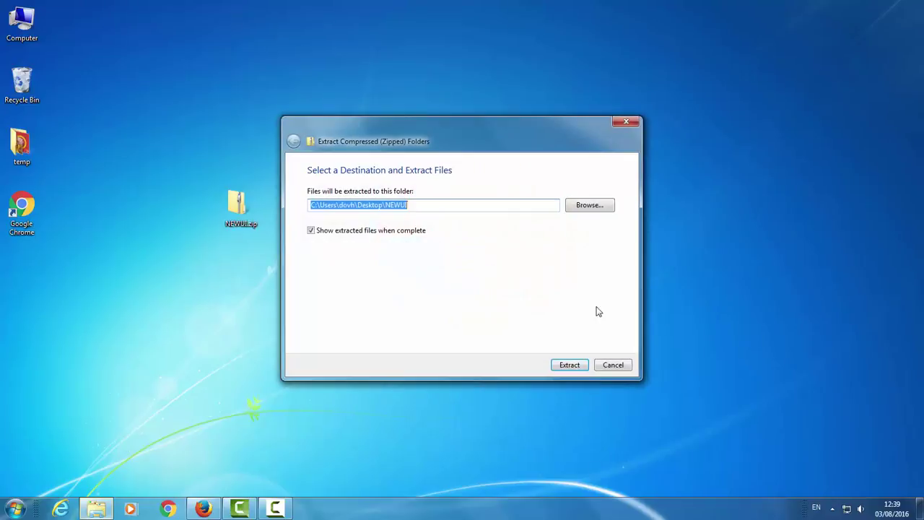
left_click(568, 363)
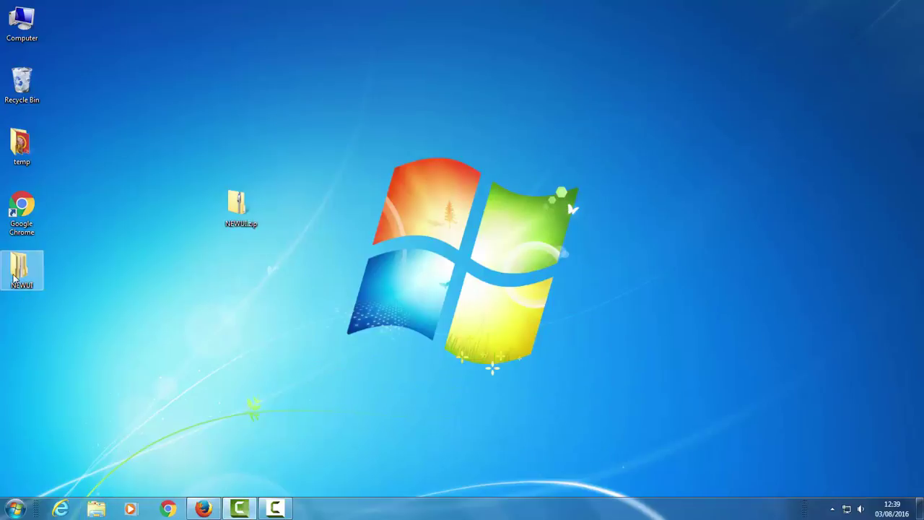
left_click_drag(14, 278, 317, 268)
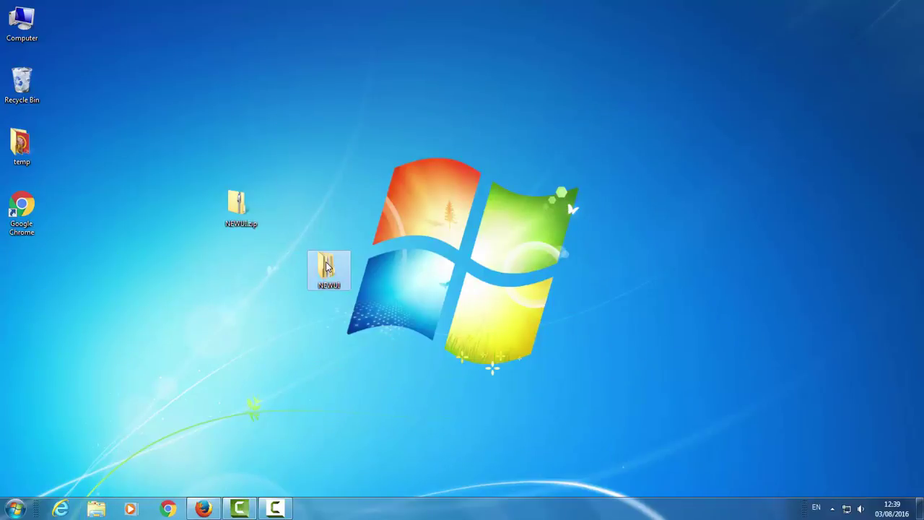
double_click(326, 267)
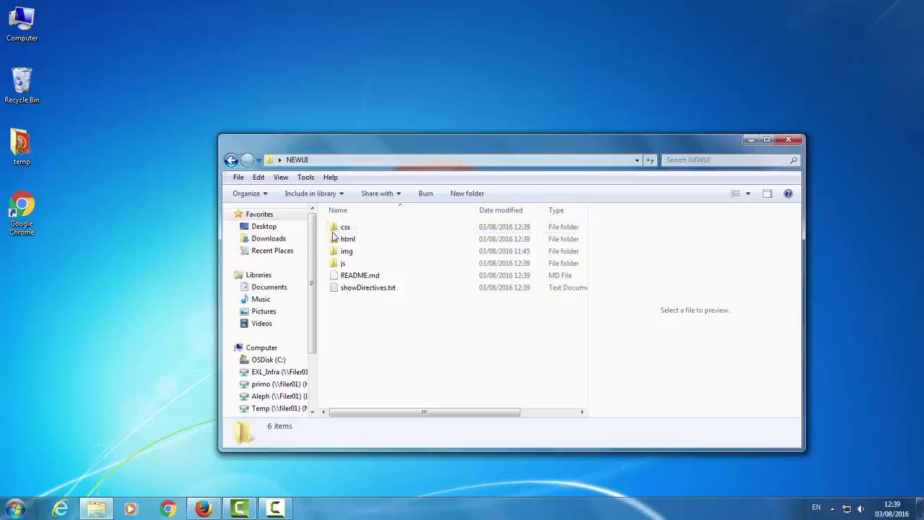
double_click(341, 228)
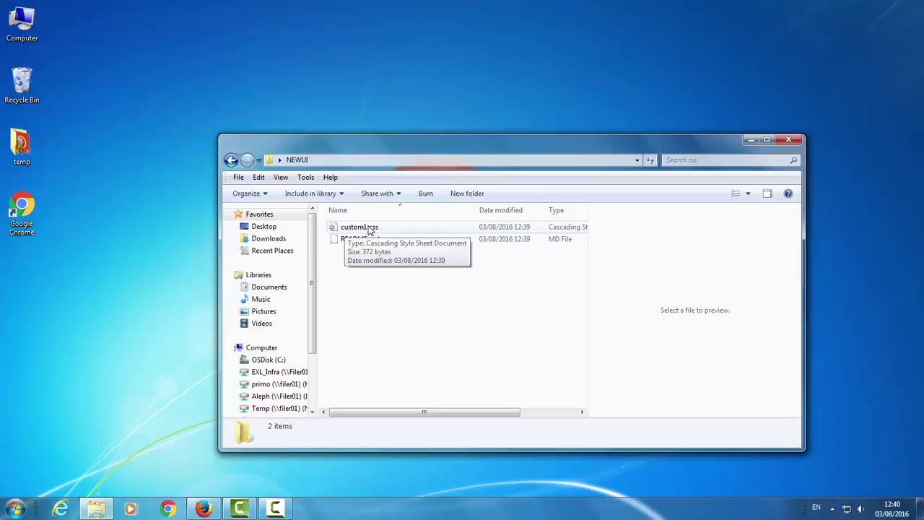
left_click(369, 229)
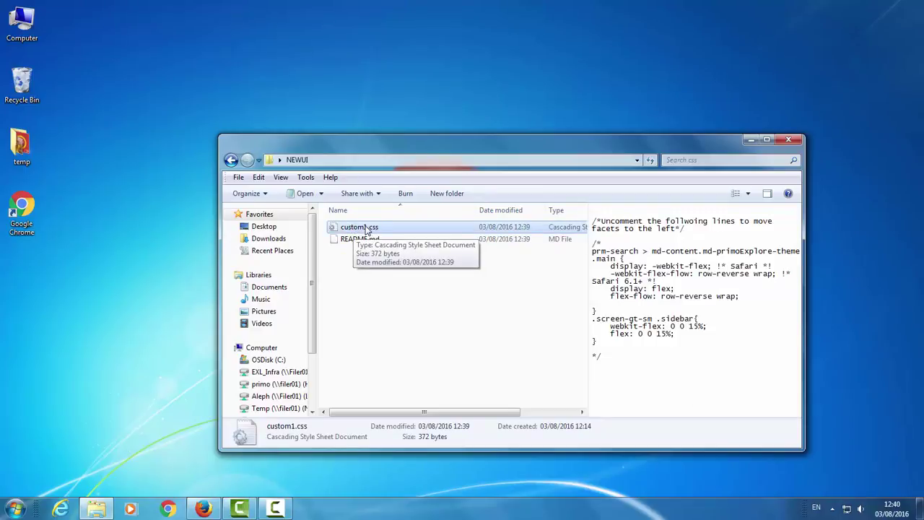
Open custom1.css in Notepad++ at line 19, then return to the Primo page in Firefox.
right_click(366, 230)
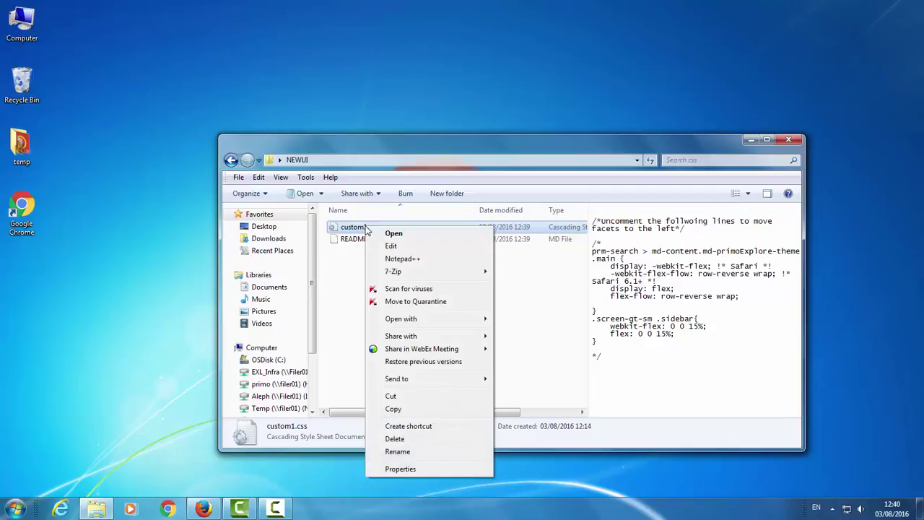
left_click(405, 263)
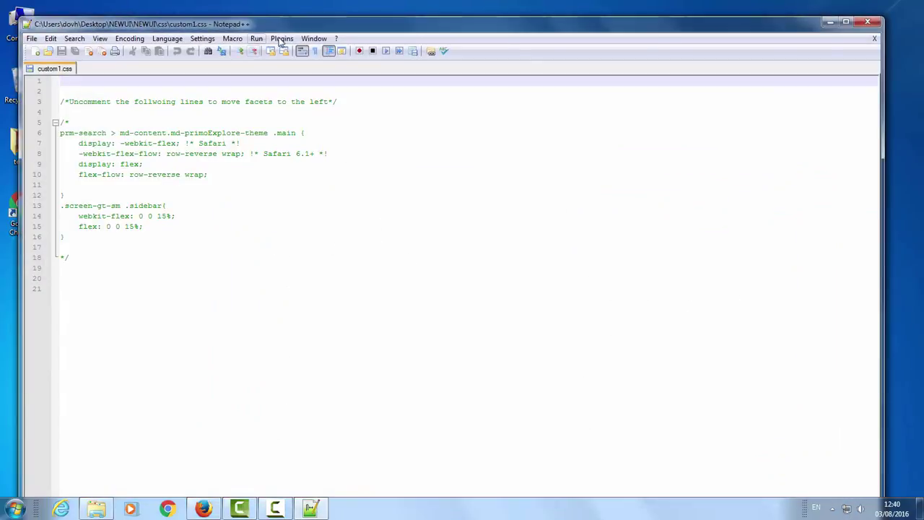
left_click_drag(296, 26, 301, 10)
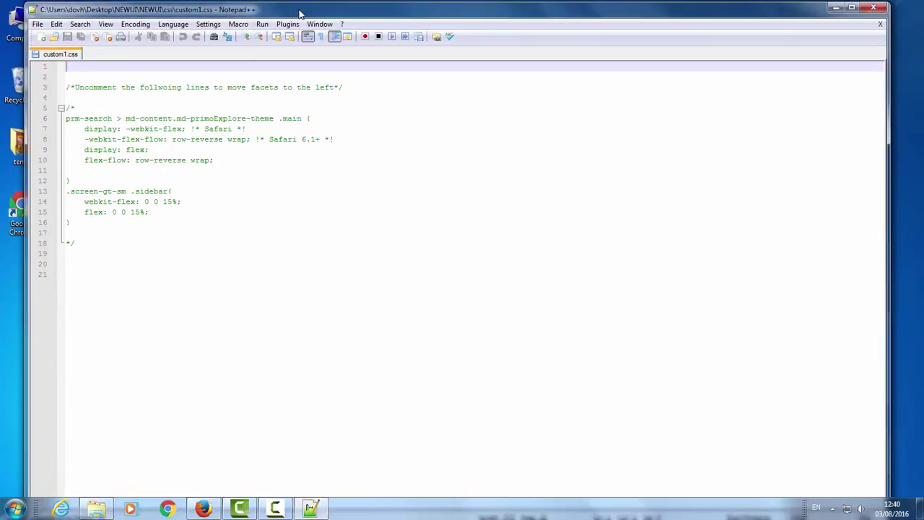
left_click(73, 255)
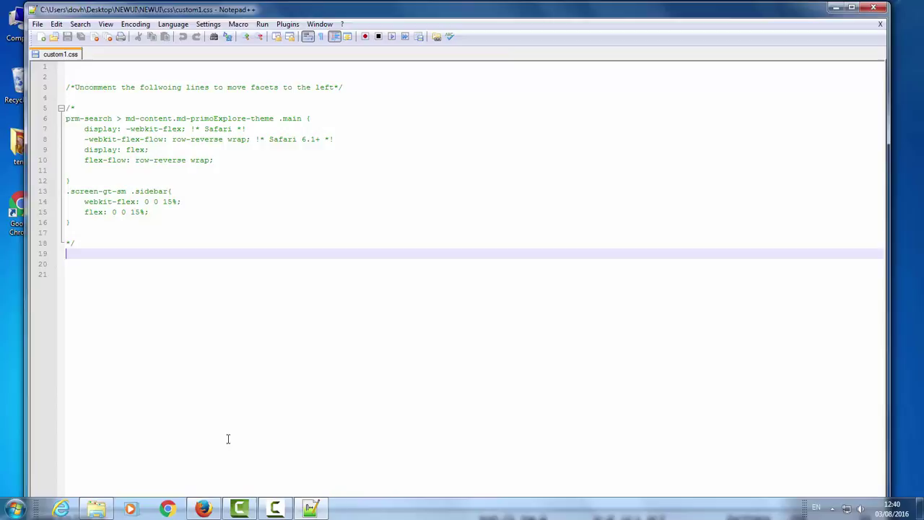
left_click(209, 508)
left_click(75, 10)
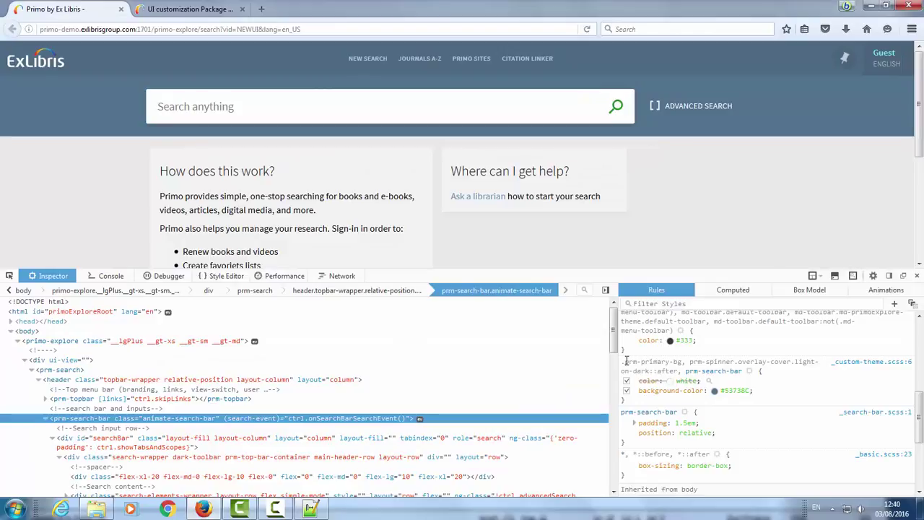
Copy the prm-search-bar rule from the Inspector into custom1.css at line 19.
left_click_drag(622, 361, 637, 398)
key("ctrl+c")
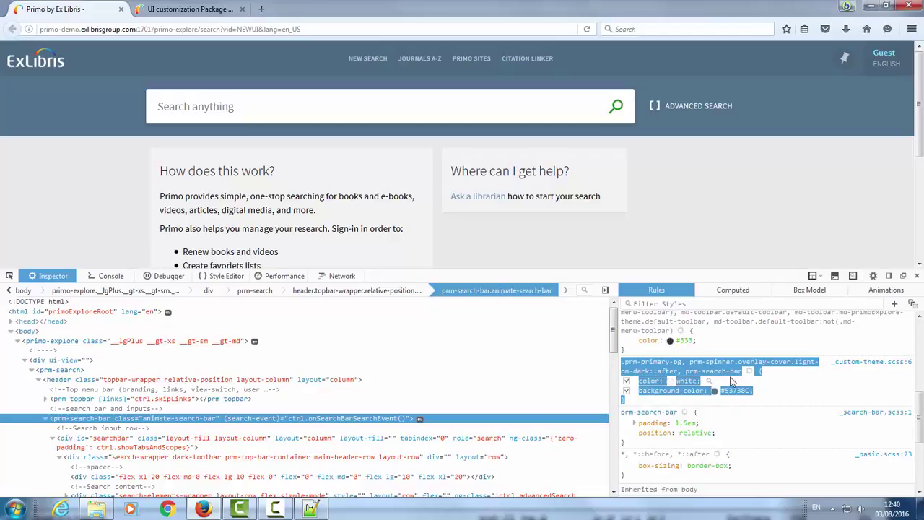
left_click(311, 510)
key("ctrl+v")
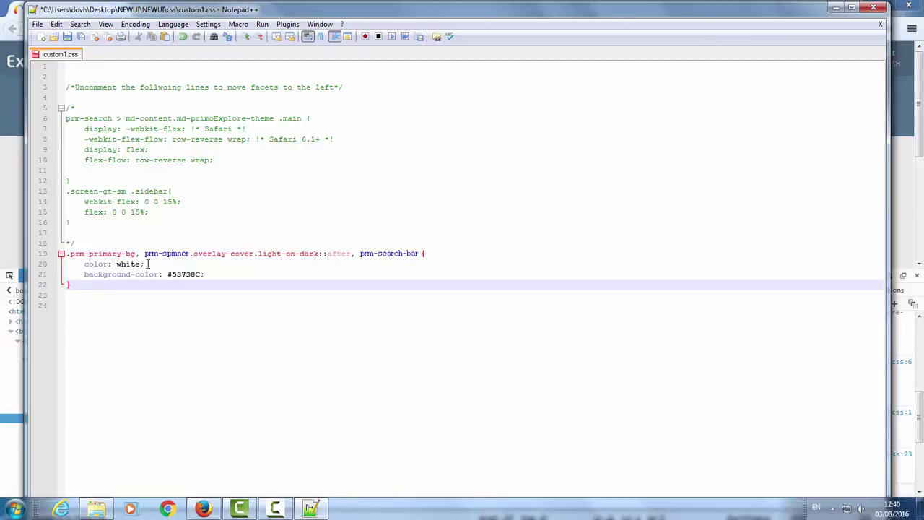
Trim the pasted rule to background-color: #000, save custom1.css and close Notepad++.
left_click_drag(145, 263, 83, 264)
key("BackSpace")
key("BackSpace")
key("BackSpace")
key("BackSpace")
key("BackSpace")
key("BackSpace")
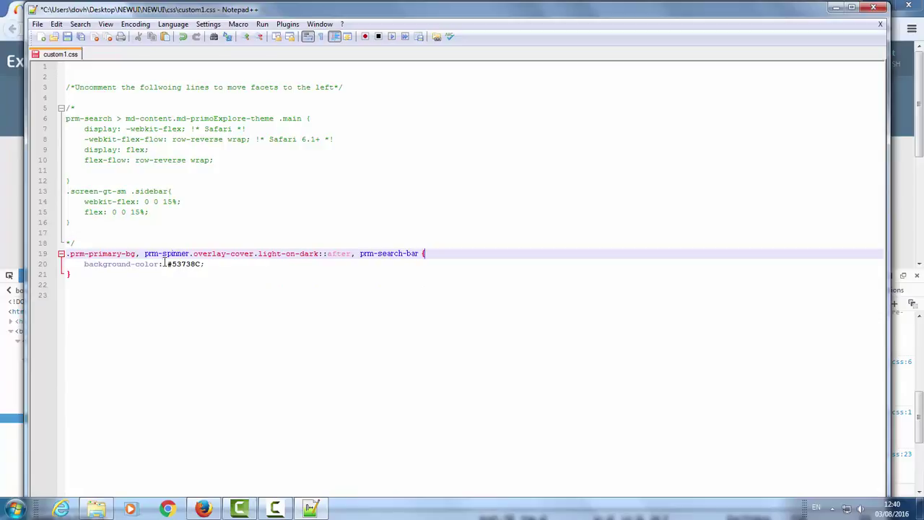
left_click_drag(172, 265, 200, 265)
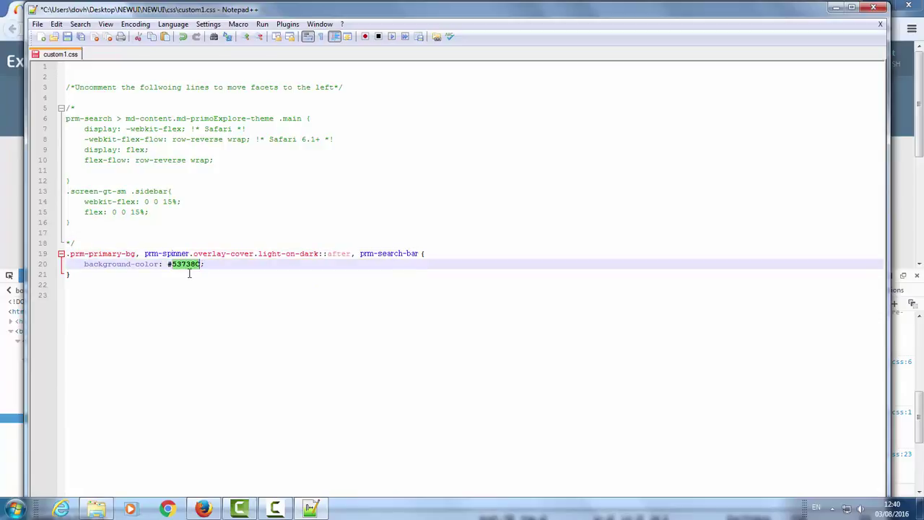
type("000")
left_click(67, 37)
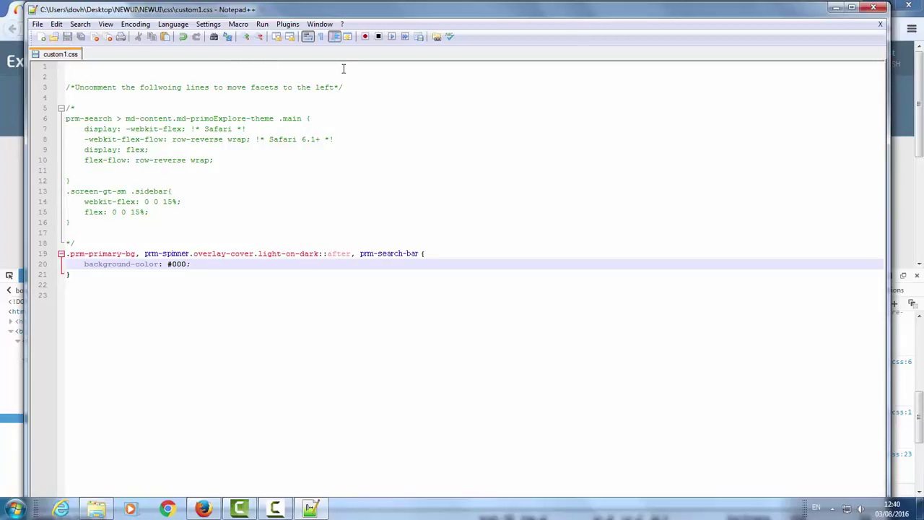
left_click(872, 9)
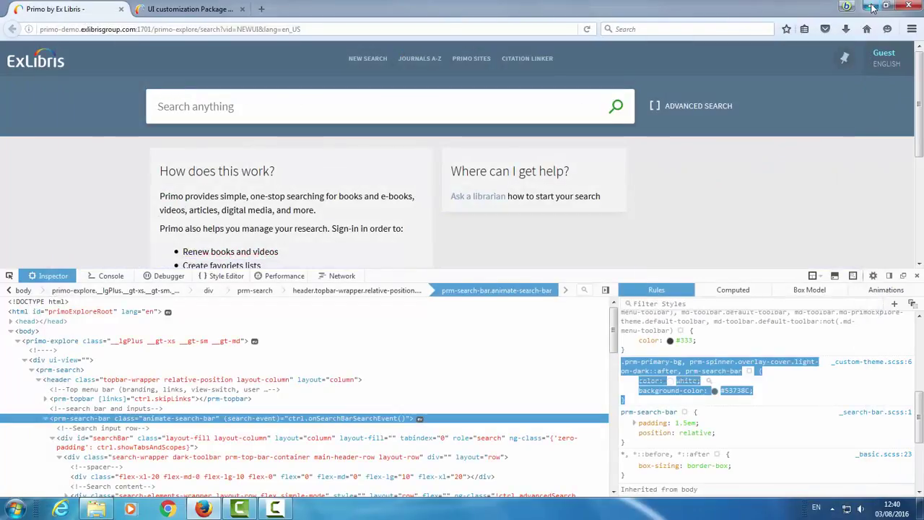
Recycle the old NEWUI.zip and compress the edited NEWUI folder into a new NEWUI.zip with 7-Zip.
left_click(871, 9)
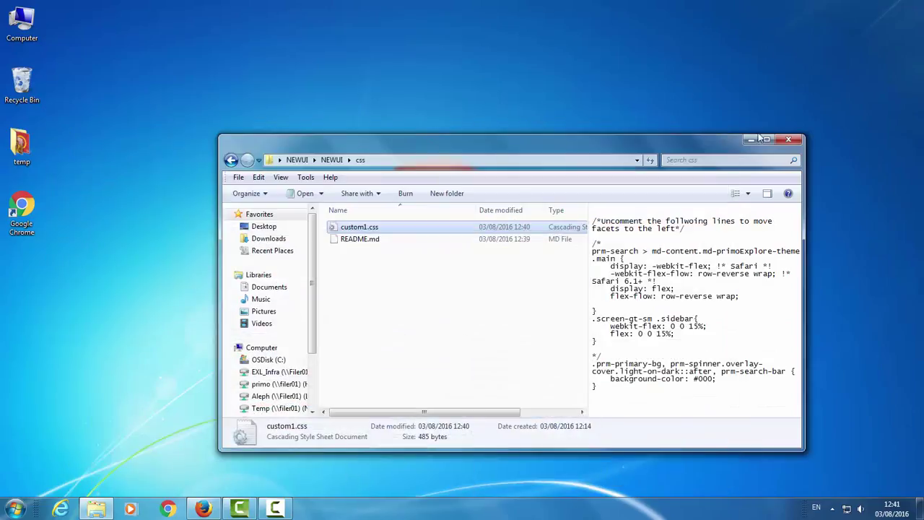
left_click(789, 140)
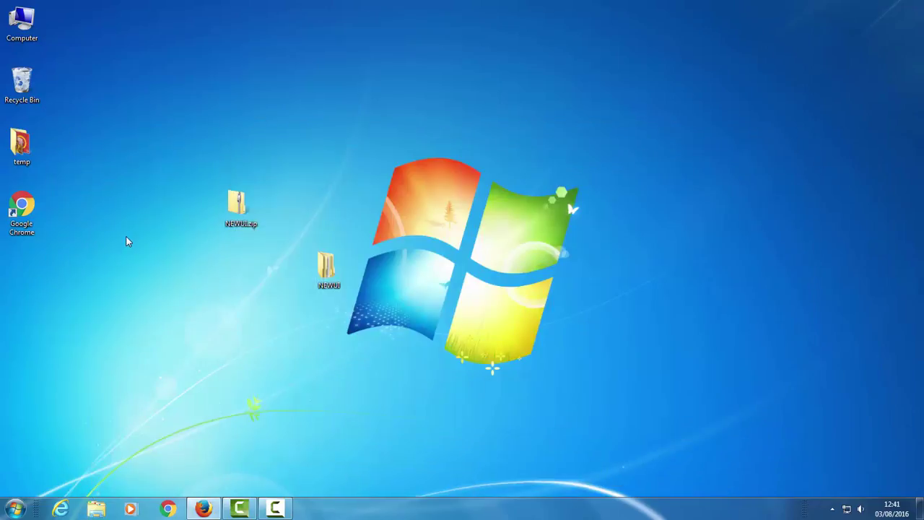
left_click_drag(238, 205, 29, 84)
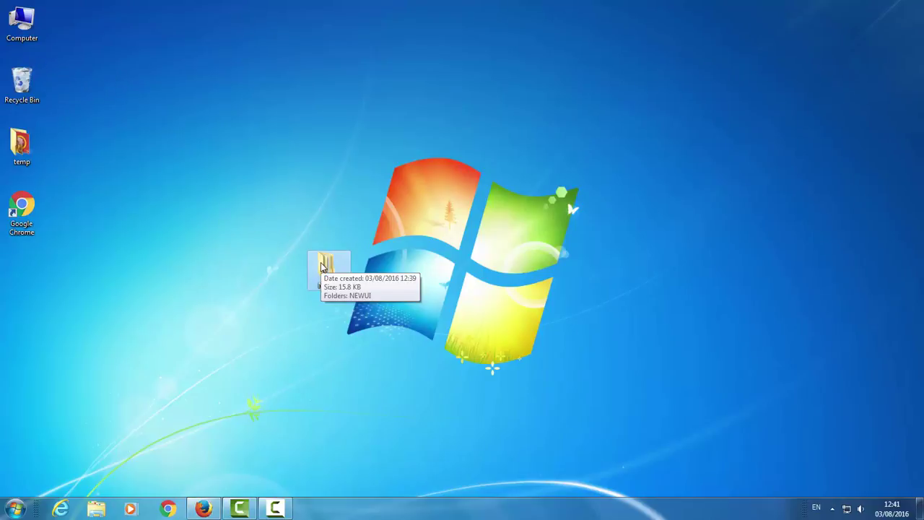
right_click(323, 266)
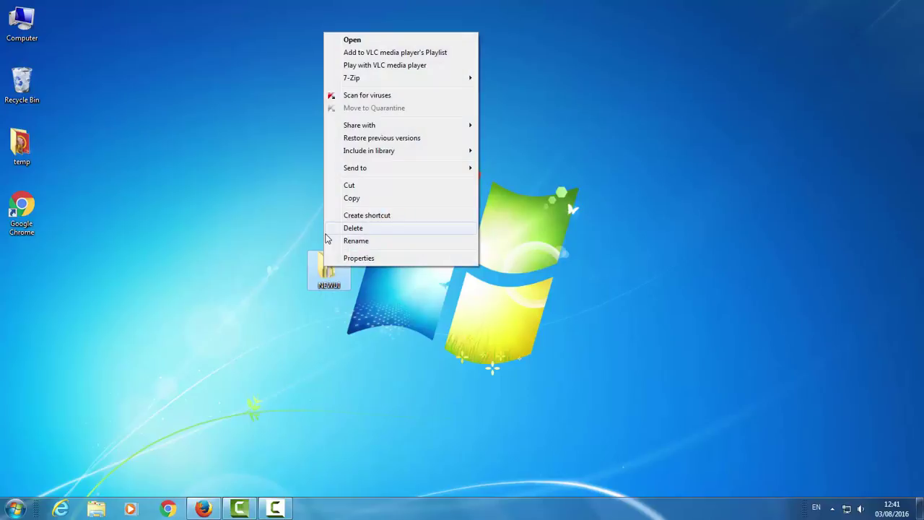
mouse_move(358, 82)
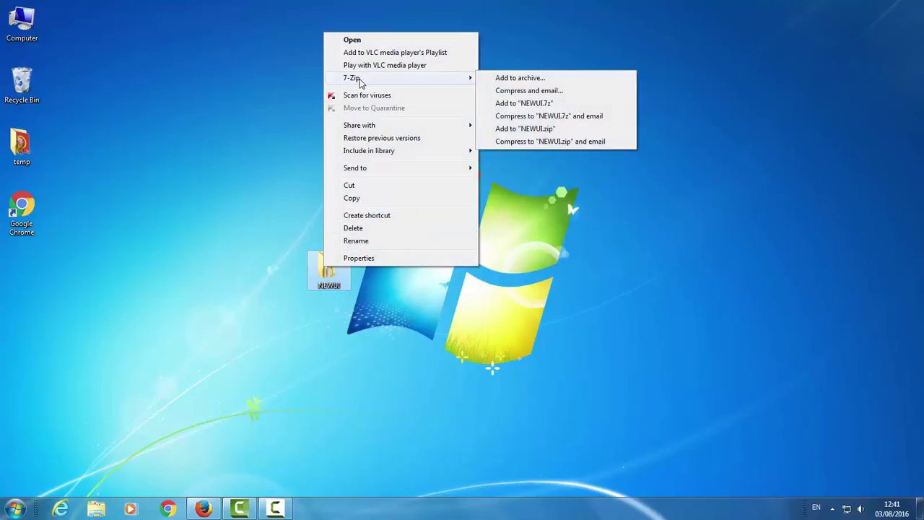
left_click(515, 130)
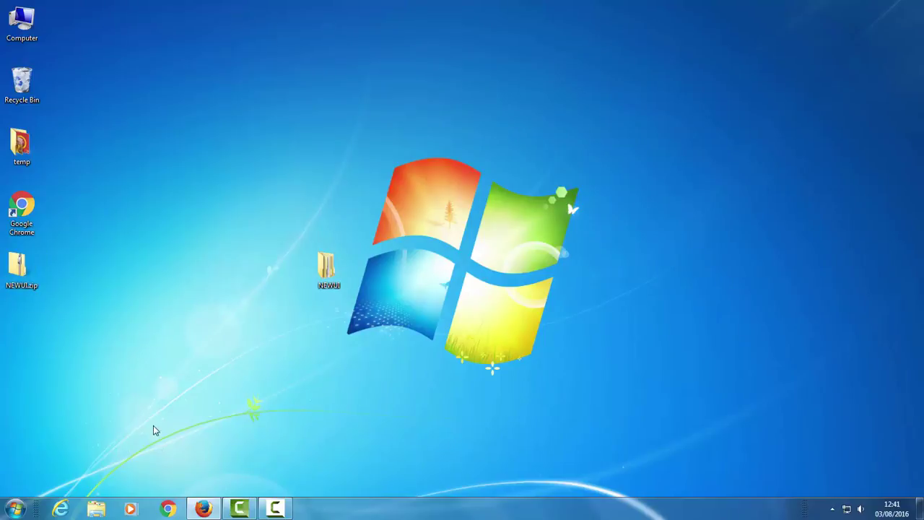
Upload the new NEWUI.zip for the NEWUI view, confirming the override of the existing package.
left_click(205, 509)
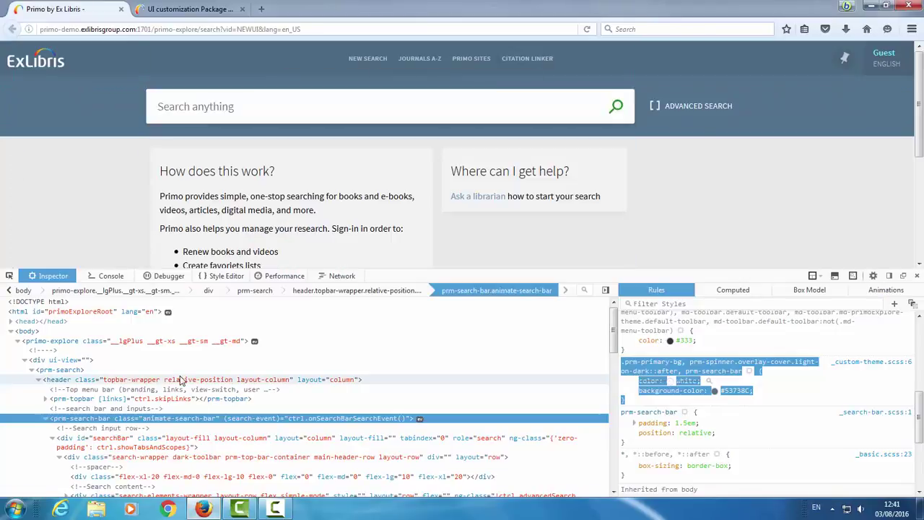
left_click(165, 8)
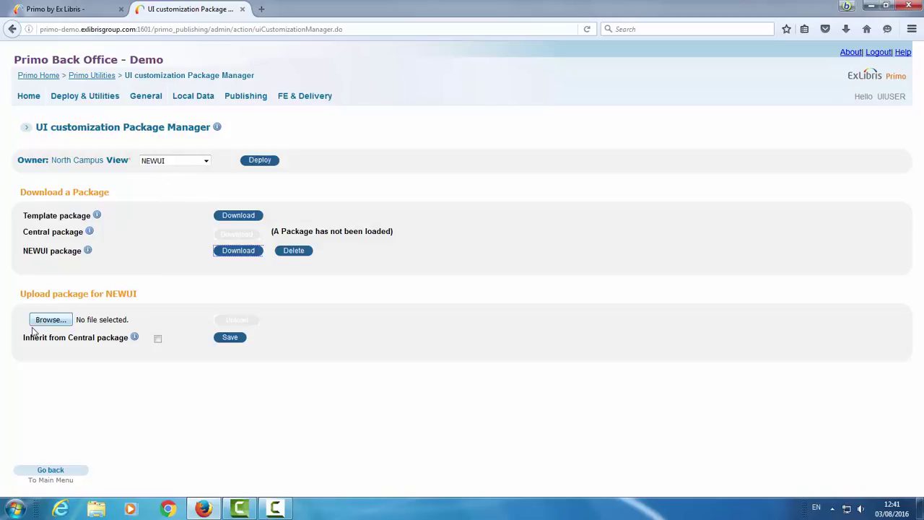
left_click(56, 324)
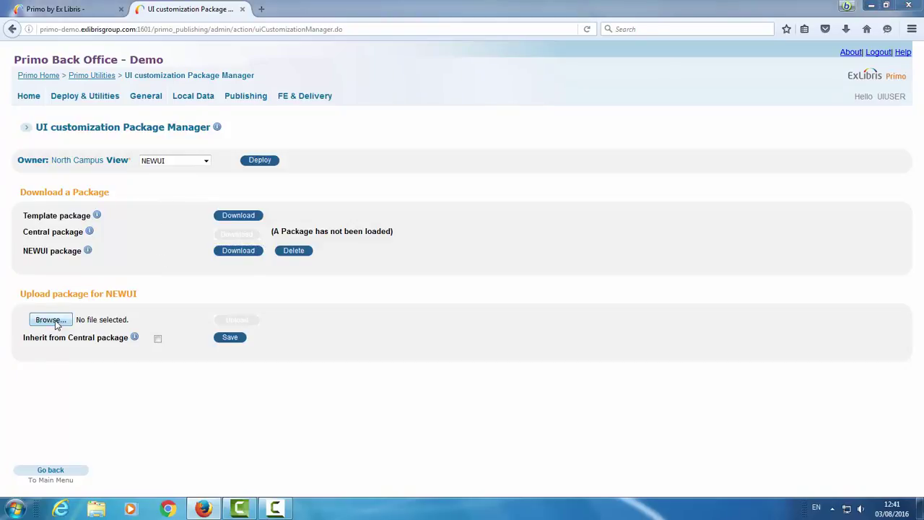
left_click(157, 80)
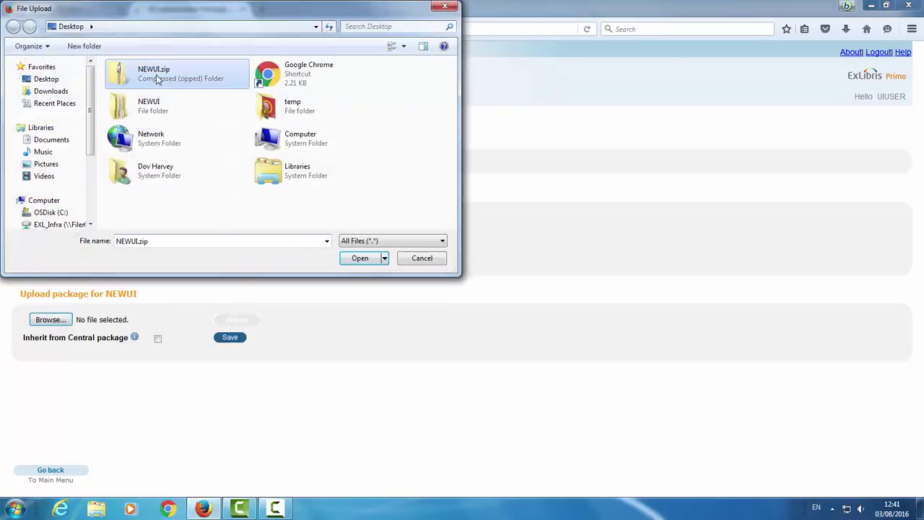
left_click(370, 260)
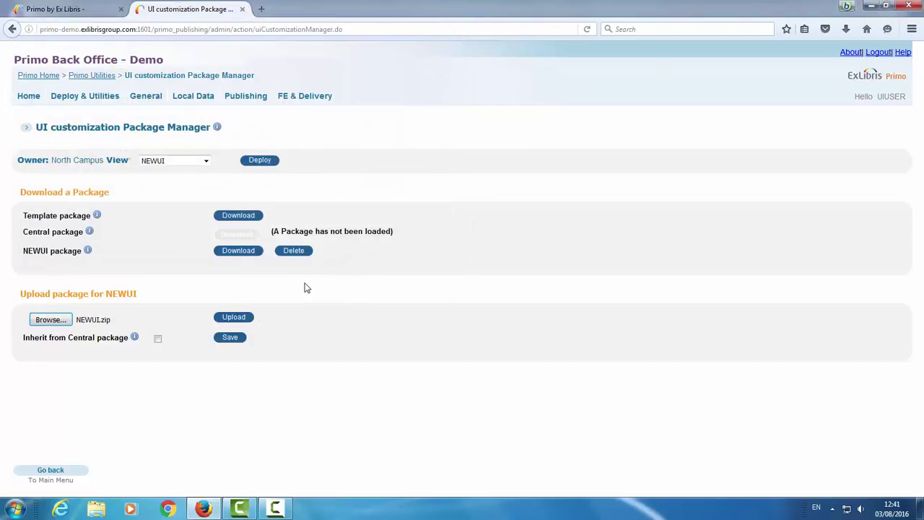
left_click(247, 317)
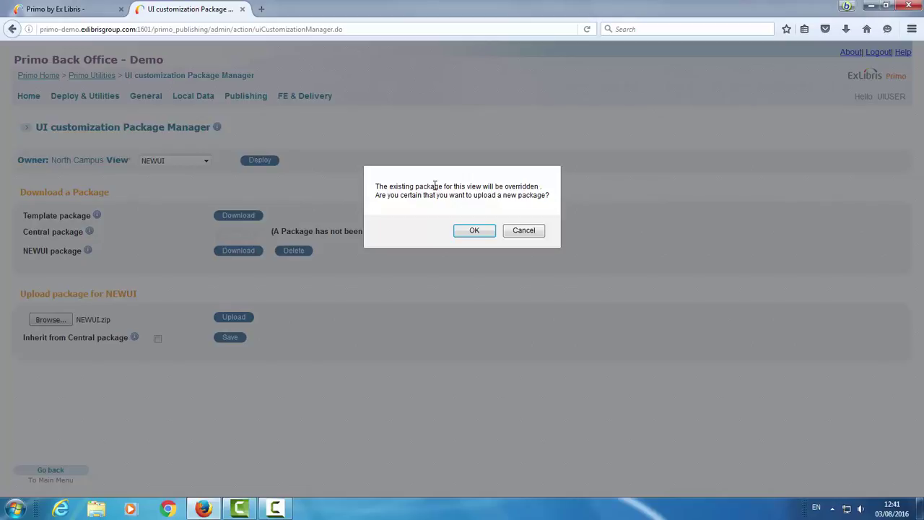
left_click(474, 228)
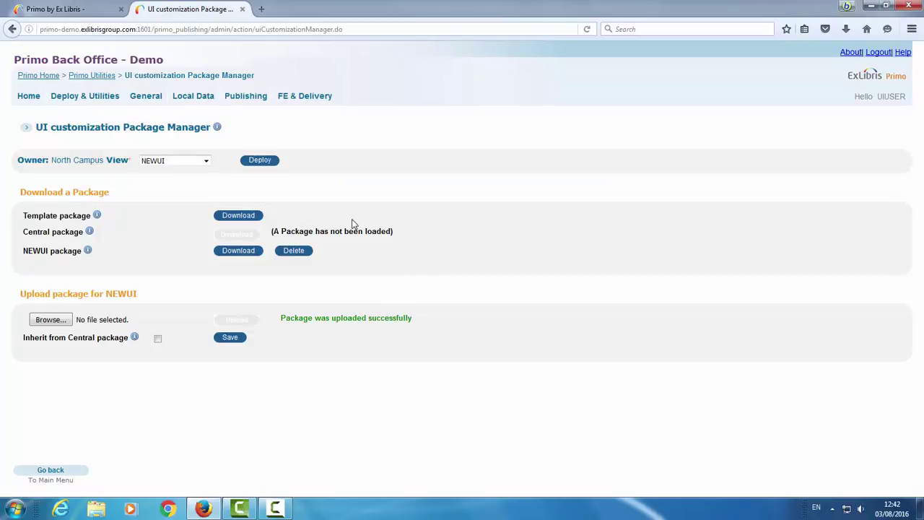
Deploy the NEWUI view, confirm in the Deploy Job Summary that every target is Finished, and return to the Primo search page.
left_click(263, 163)
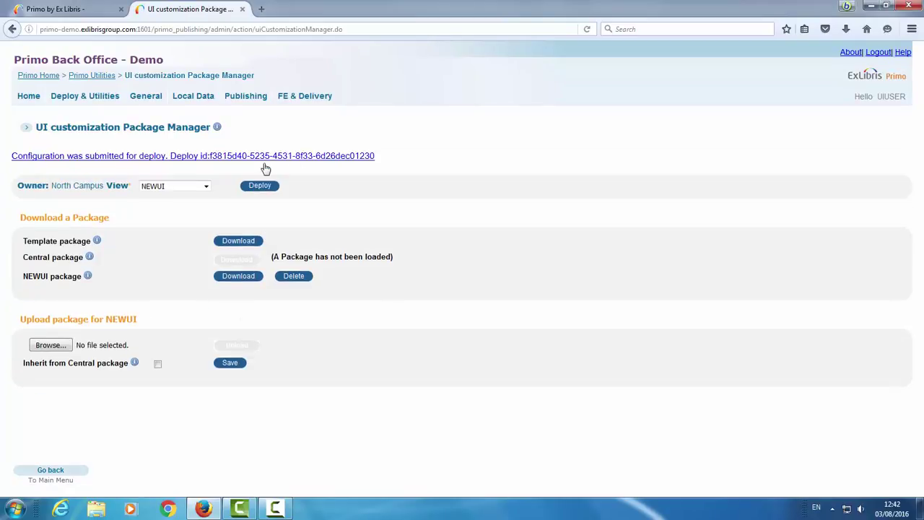
left_click(289, 158)
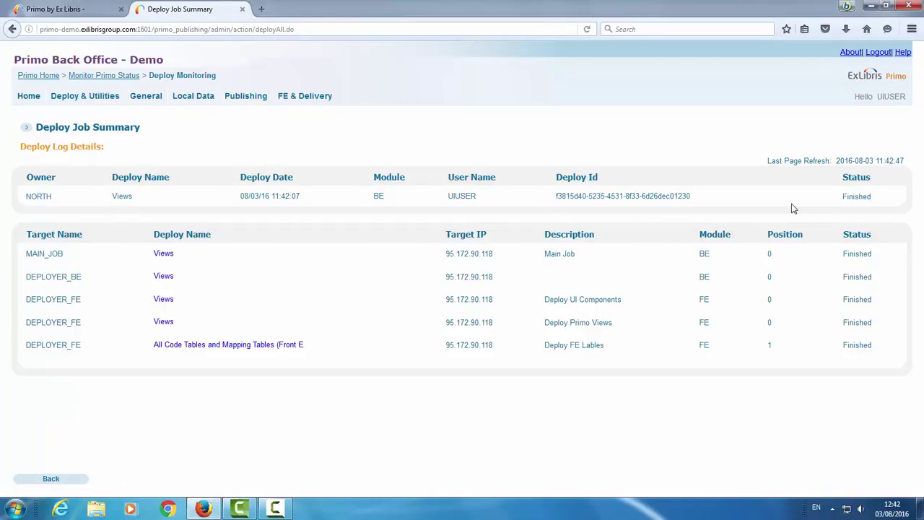
left_click(80, 9)
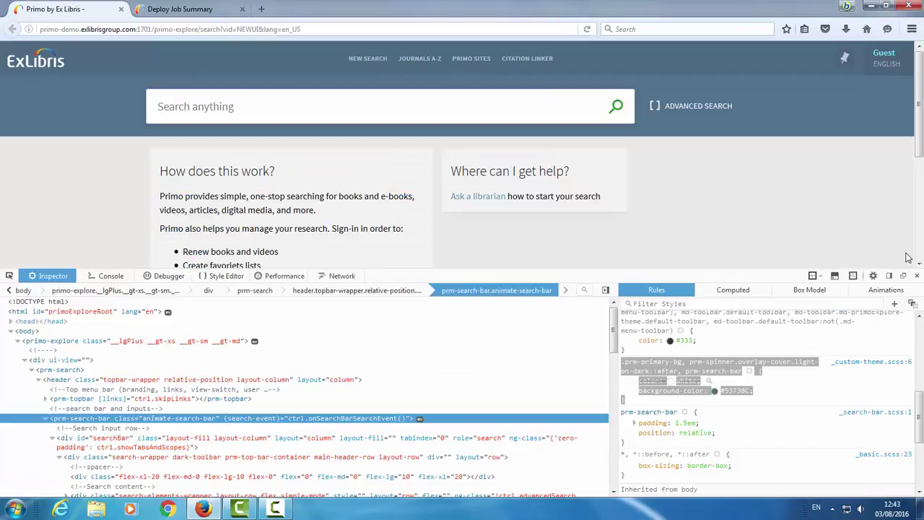
Close the developer tools and reload the Primo page to check for the black search band.
left_click(917, 276)
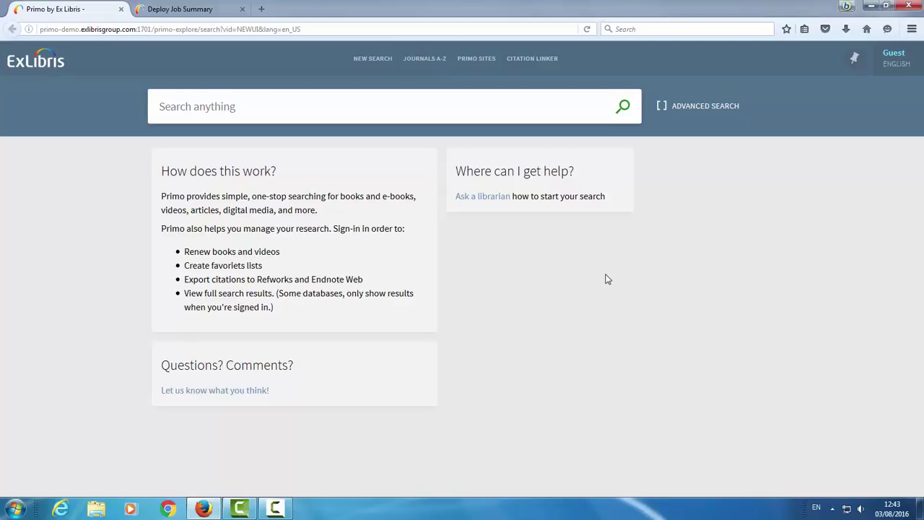
key("F5")
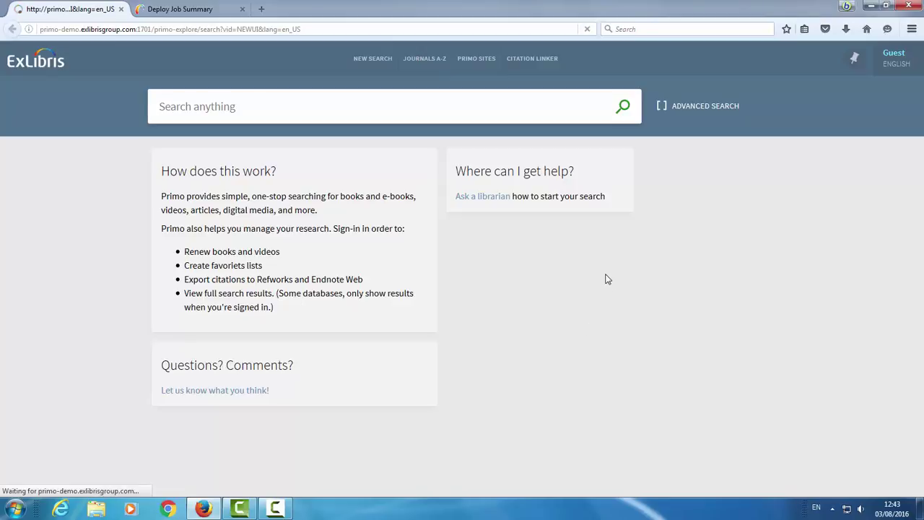